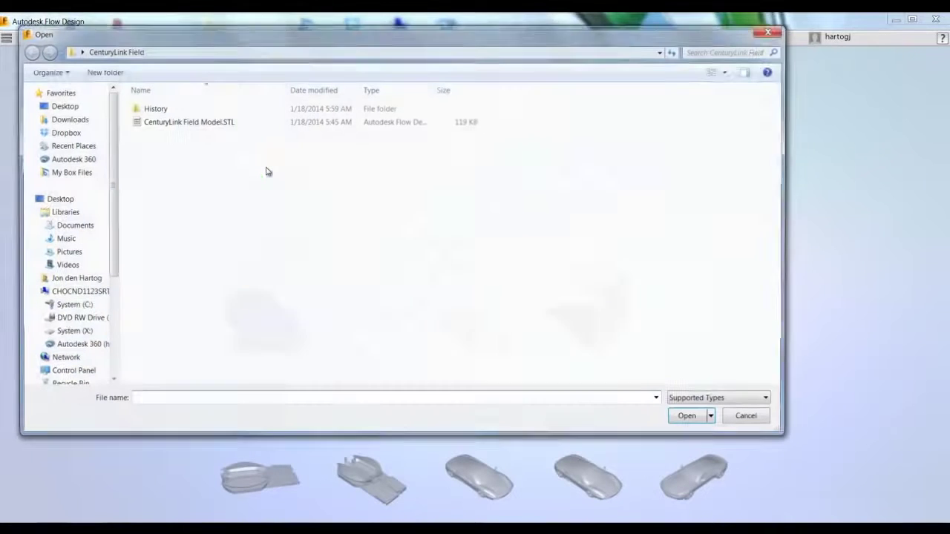
Review the supported import file types and open the CenturyLink Field Model.STL file.
{"action": "left_click", "coordinate": [707, 400]}
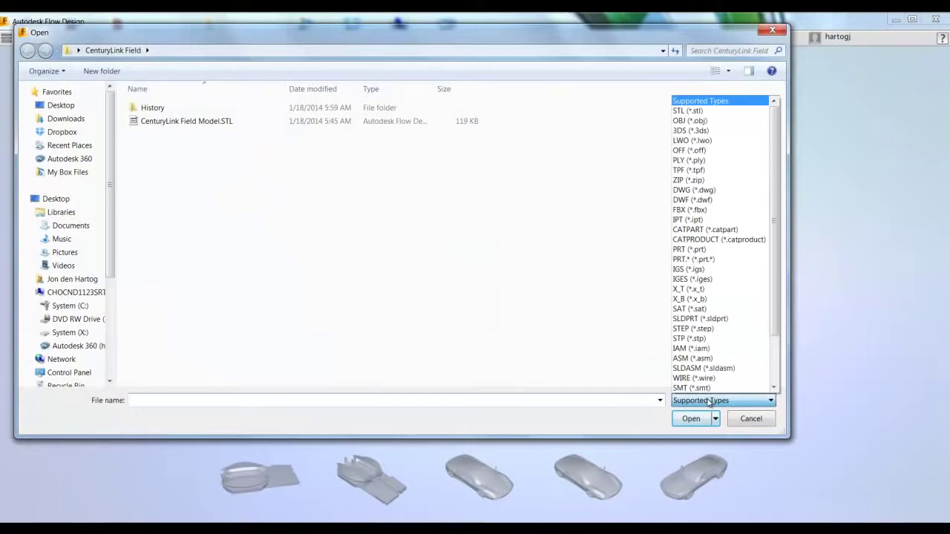
{"action": "mouse_move", "coordinate": [773, 303]}
{"action": "left_mouse_down"}
{"action": "mouse_move", "coordinate": [773, 336]}
{"action": "mouse_move", "coordinate": [783, 288]}
{"action": "left_mouse_up"}
{"action": "left_click", "coordinate": [497, 222]}
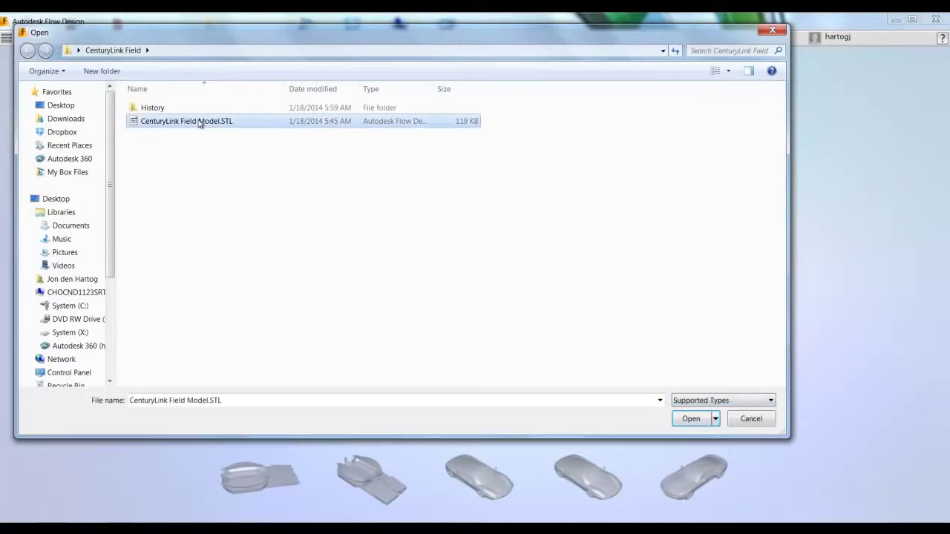
{"action": "double_click", "coordinate": [193, 121]}
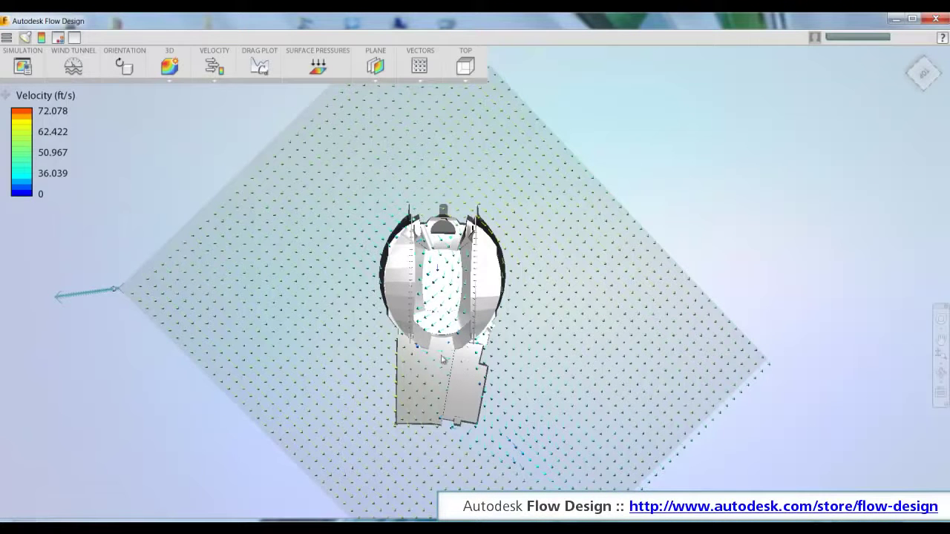
Display the velocity plane as shaded contours and raise the plane above the flat building next to the stadium.
{"action": "scroll", "coordinate": [443, 254], "scroll_direction": "up", "scroll_amount": 5}
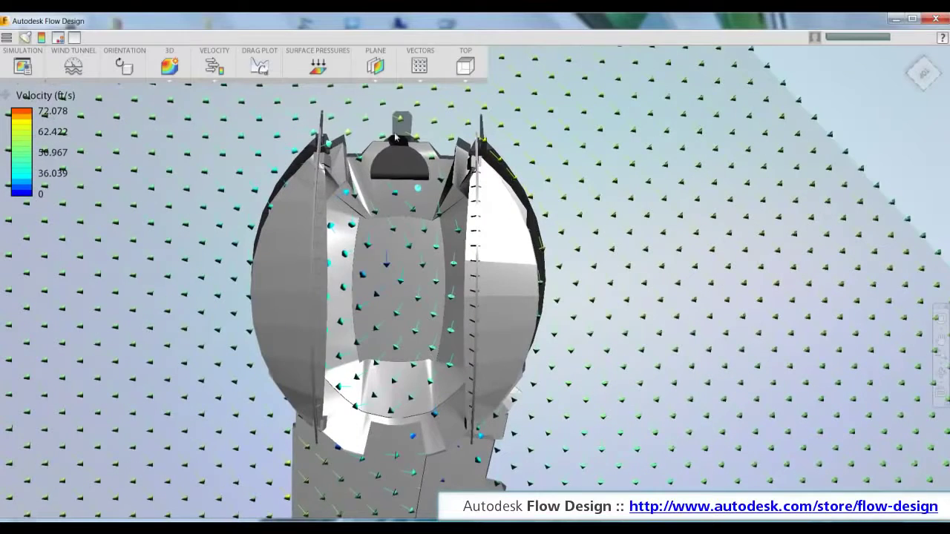
{"action": "left_click", "coordinate": [419, 102]}
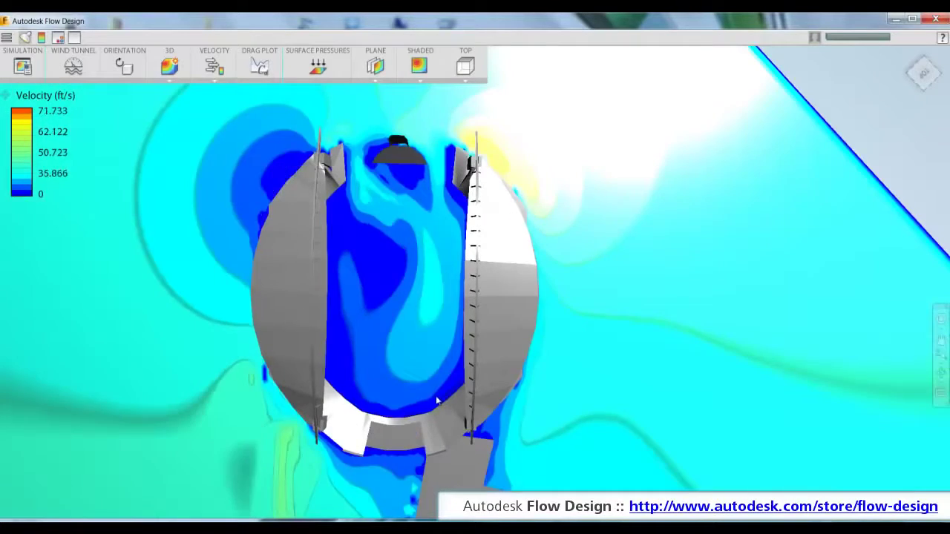
{"action": "mouse_move", "coordinate": [423, 371]}
{"action": "left_mouse_down"}
{"action": "mouse_move", "coordinate": [466, 304]}
{"action": "mouse_move", "coordinate": [588, 353]}
{"action": "mouse_move", "coordinate": [341, 219]}
{"action": "left_mouse_up"}
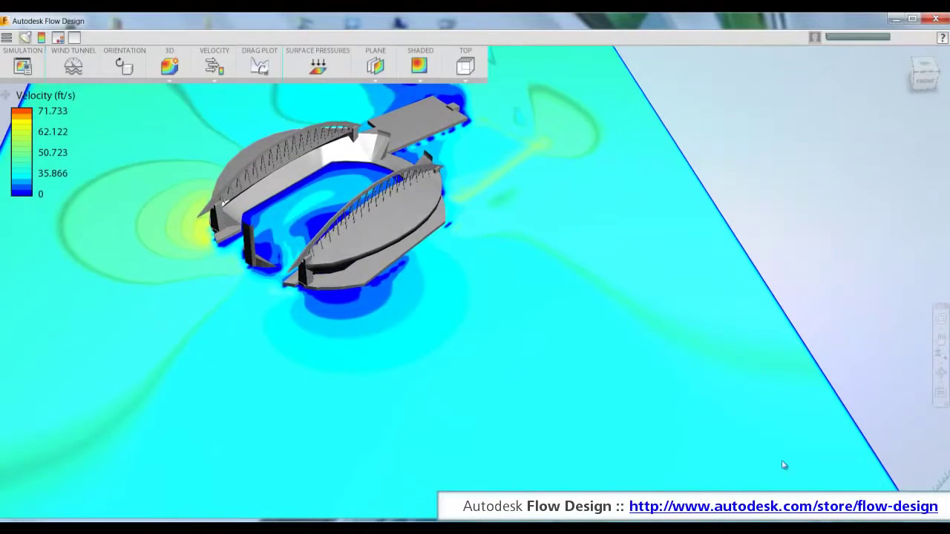
{"action": "scroll", "coordinate": [778, 463], "scroll_direction": "down", "scroll_amount": 2}
{"action": "mouse_move", "coordinate": [814, 456]}
{"action": "left_mouse_down"}
{"action": "mouse_move", "coordinate": [812, 464]}
{"action": "mouse_move", "coordinate": [833, 431]}
{"action": "mouse_move", "coordinate": [815, 458]}
{"action": "left_mouse_up"}
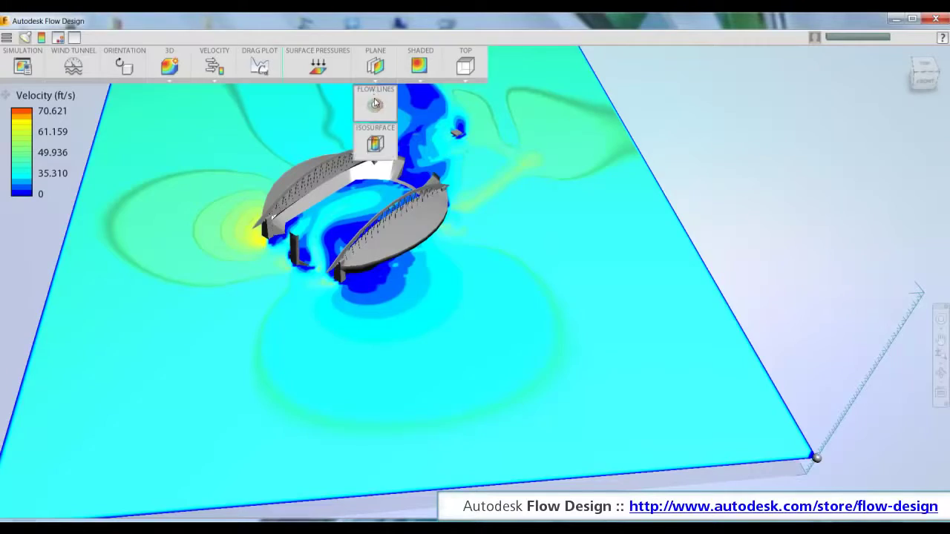
Show the airflow as flow lines and shrink the seed box to a small block over the scoreboard end of the stadium.
{"action": "left_click", "coordinate": [376, 103]}
{"action": "left_click_drag", "start_coordinate": [413, 365], "coordinate": [437, 109]}
{"action": "left_click", "coordinate": [466, 67]}
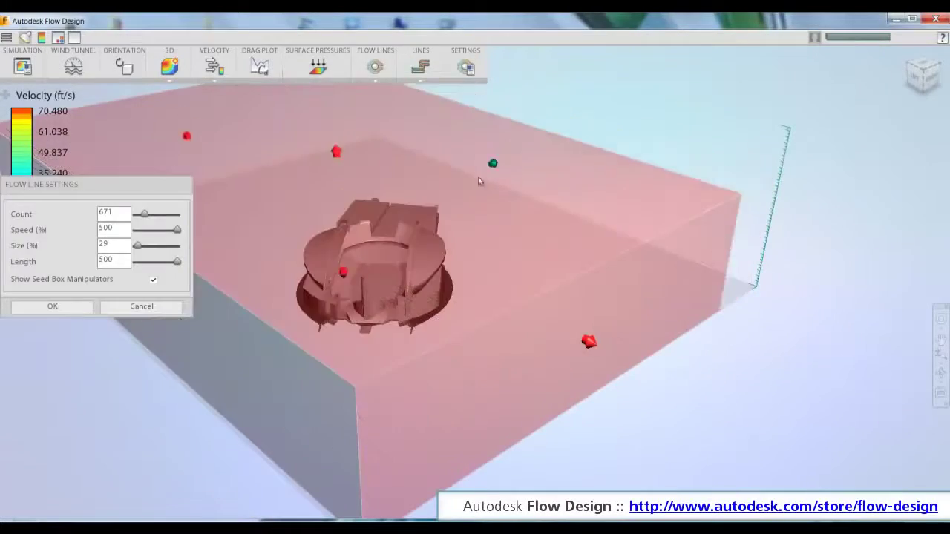
{"action": "left_click_drag", "start_coordinate": [464, 190], "coordinate": [365, 234]}
{"action": "left_click_drag", "start_coordinate": [249, 176], "coordinate": [300, 289]}
{"action": "left_click_drag", "start_coordinate": [183, 177], "coordinate": [271, 232]}
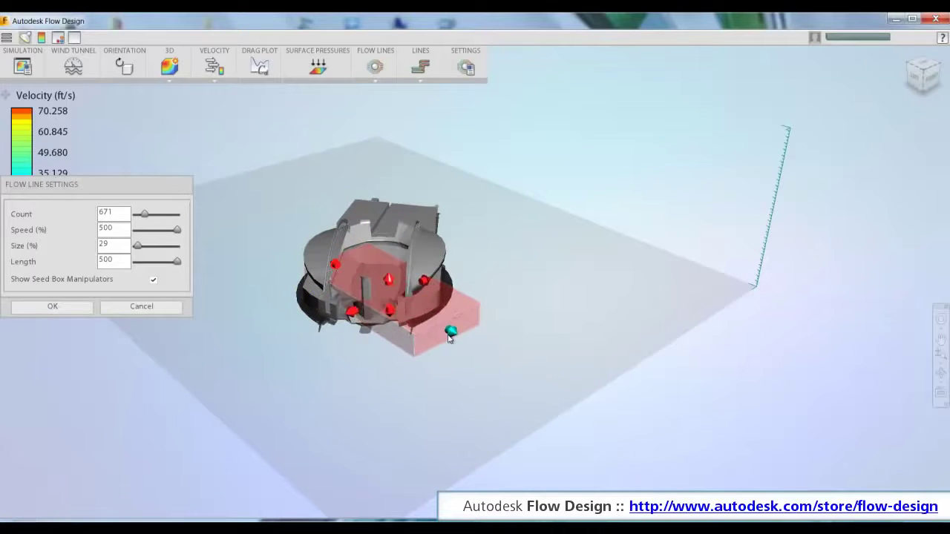
{"action": "left_click", "coordinate": [52, 307]}
Examine the flow lines over the stadium's roofs and inside the bowl from several sides.
{"action": "scroll", "coordinate": [371, 470], "scroll_direction": "up", "scroll_amount": 10}
{"action": "left_click_drag", "start_coordinate": [229, 364], "coordinate": [374, 419]}
{"action": "scroll", "coordinate": [373, 420], "scroll_direction": "up", "scroll_amount": 10}
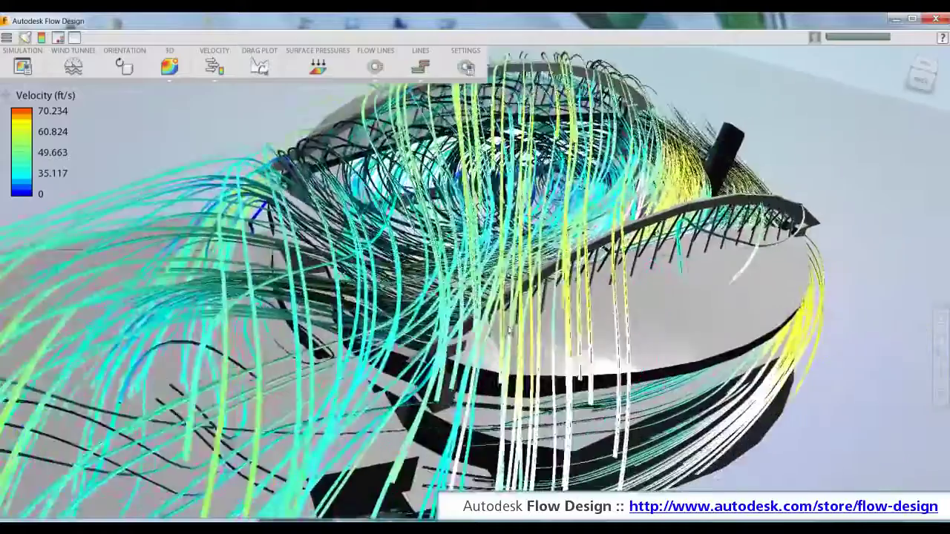
{"action": "left_click_drag", "start_coordinate": [509, 331], "coordinate": [534, 341]}
{"action": "left_click_drag", "start_coordinate": [721, 339], "coordinate": [444, 342]}
{"action": "scroll", "coordinate": [443, 342], "scroll_direction": "down", "scroll_amount": 2}
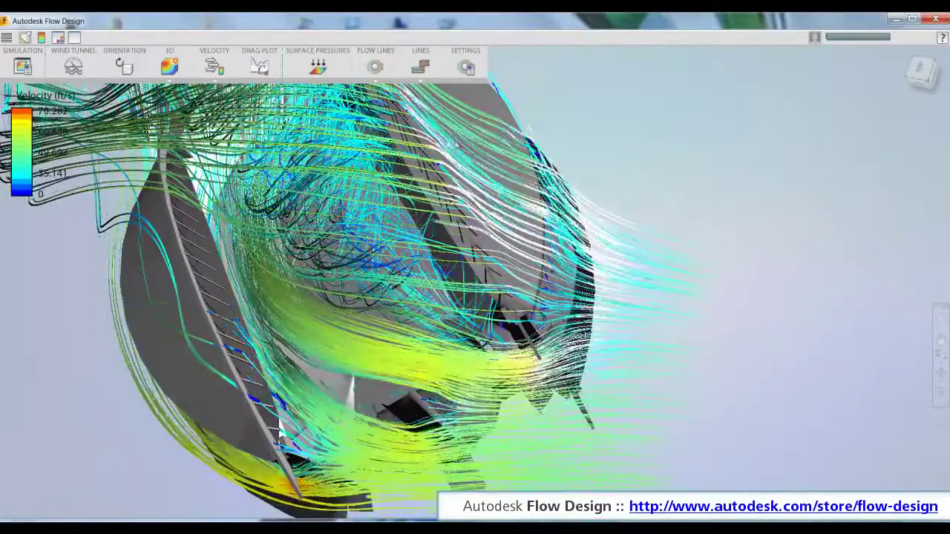
Return to the velocity plane result in the top view and set the wind tunnel's wind speed to 30 ft/s.
{"action": "left_click", "coordinate": [921, 71]}
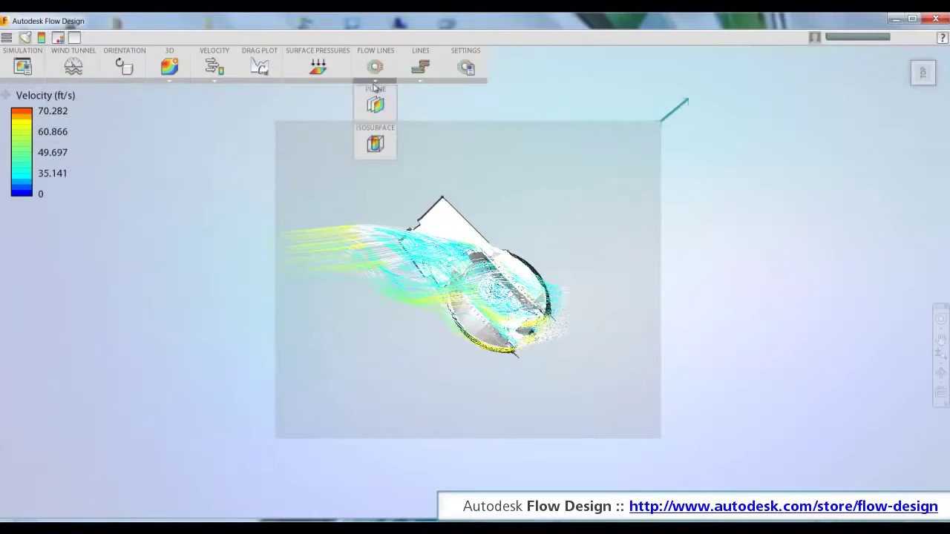
{"action": "left_click", "coordinate": [374, 100]}
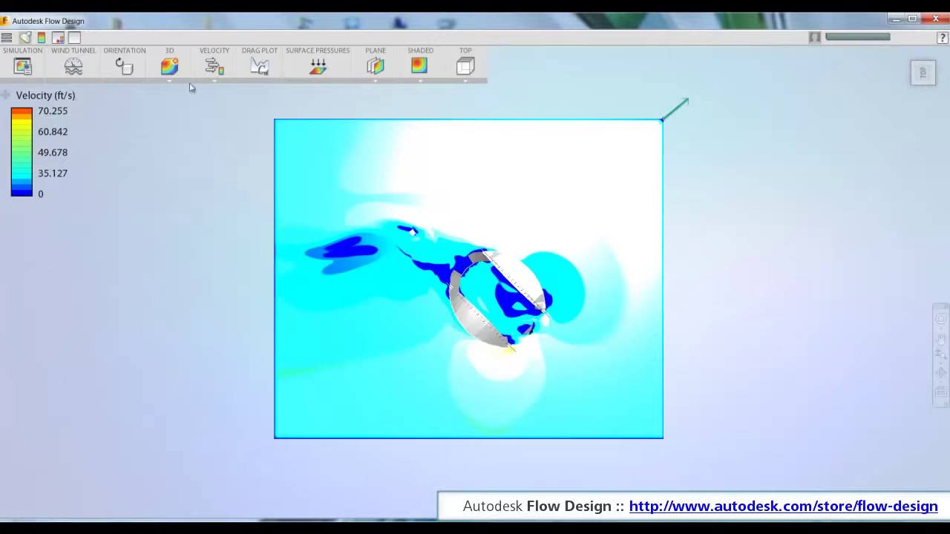
{"action": "left_click", "coordinate": [74, 65]}
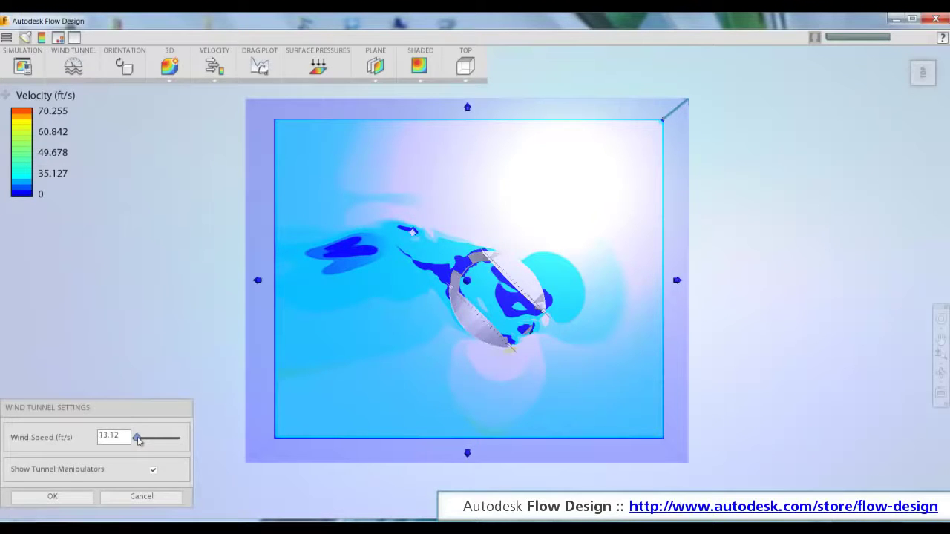
{"action": "left_click_drag", "start_coordinate": [138, 440], "coordinate": [141, 441]}
{"action": "left_click_drag", "start_coordinate": [121, 437], "coordinate": [101, 438]}
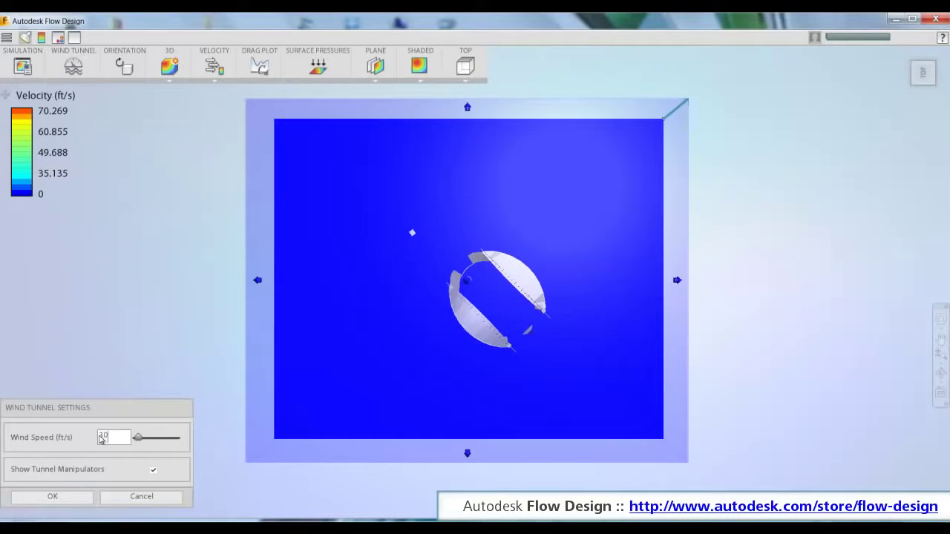
{"action": "left_click", "coordinate": [52, 497]}
Rotate the stadium model in the wind tunnel to a Z angle of 235 degrees.
{"action": "left_click", "coordinate": [124, 68]}
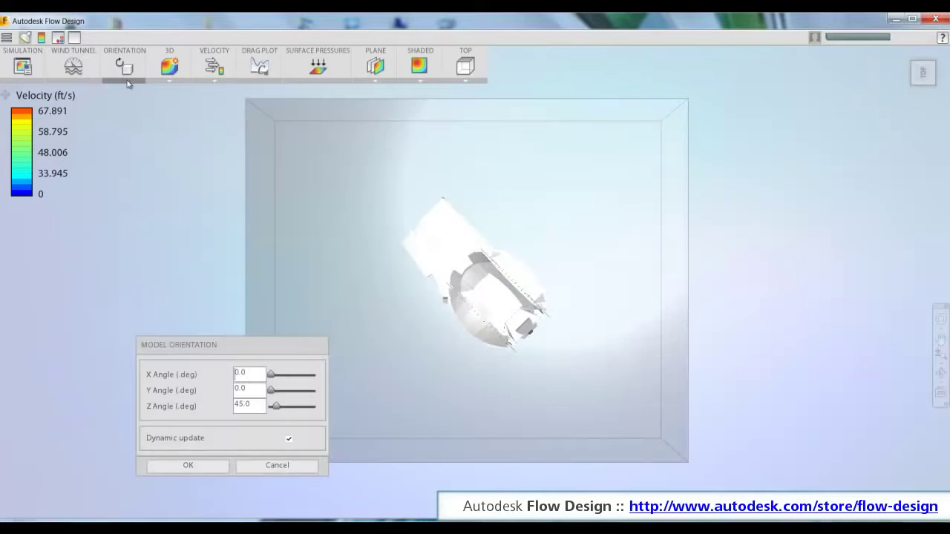
{"action": "left_click_drag", "start_coordinate": [275, 406], "coordinate": [299, 411]}
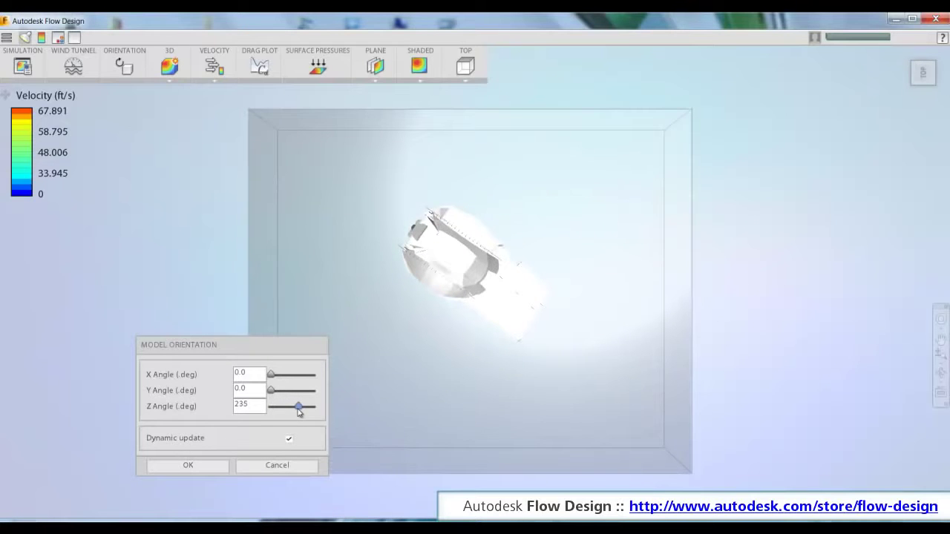
{"action": "left_click", "coordinate": [203, 468]}
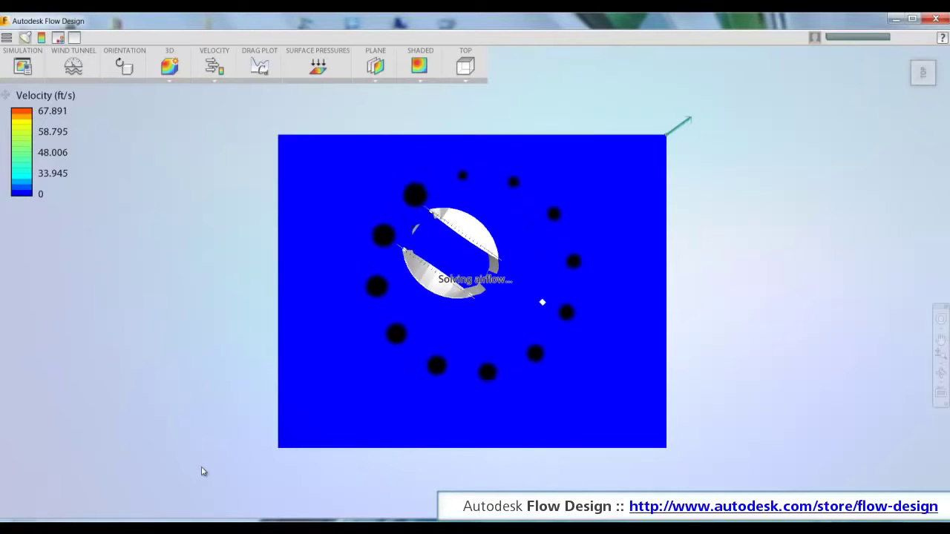
Inspect the shaded velocity plane across the reoriented stadium and shift the plane slightly upward.
{"action": "left_click_drag", "start_coordinate": [324, 480], "coordinate": [521, 267]}
{"action": "scroll", "coordinate": [522, 249], "scroll_direction": "up", "scroll_amount": 5}
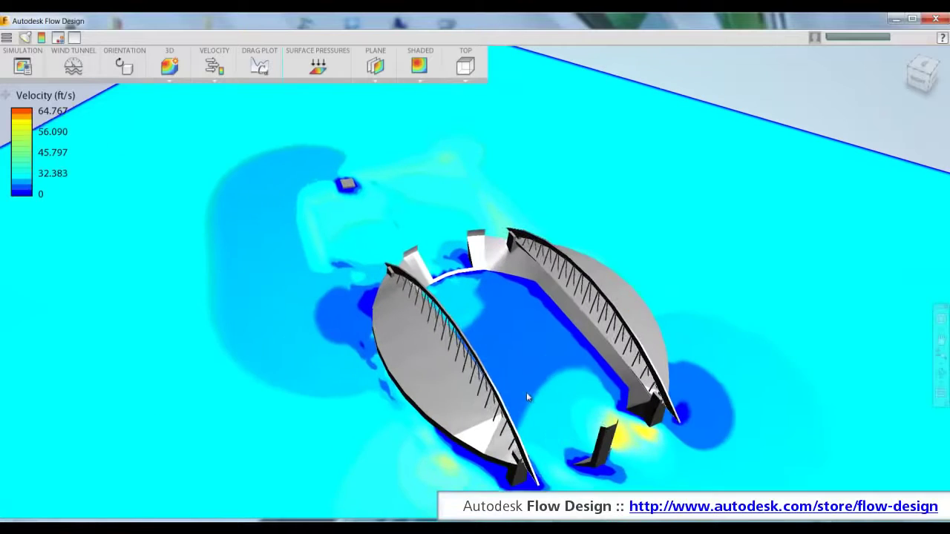
{"action": "middle_click_drag", "start_coordinate": [518, 386], "coordinate": [428, 320]}
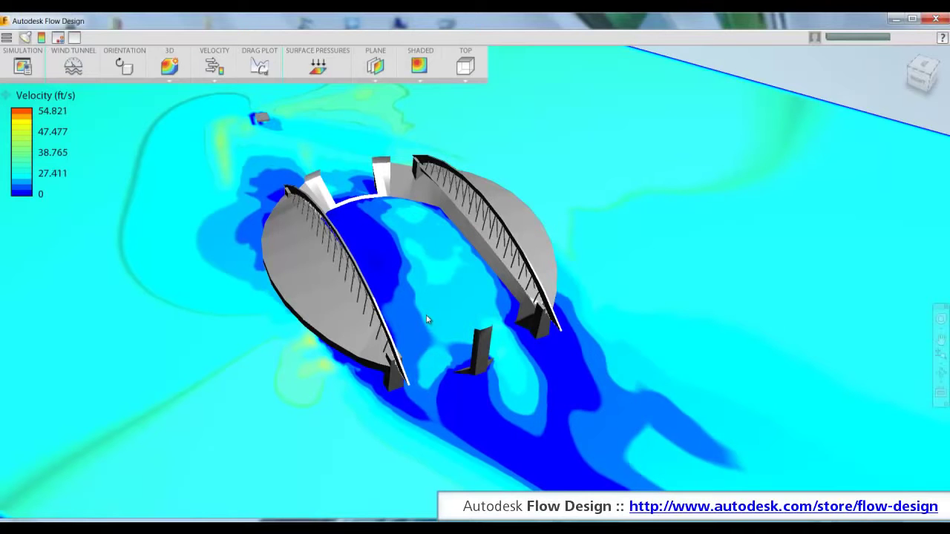
{"action": "scroll", "coordinate": [466, 352], "scroll_direction": "down", "scroll_amount": 5}
{"action": "left_click_drag", "start_coordinate": [117, 264], "coordinate": [116, 258]}
{"action": "middle_click_drag", "start_coordinate": [233, 305], "coordinate": [389, 341], "text": "shift"}
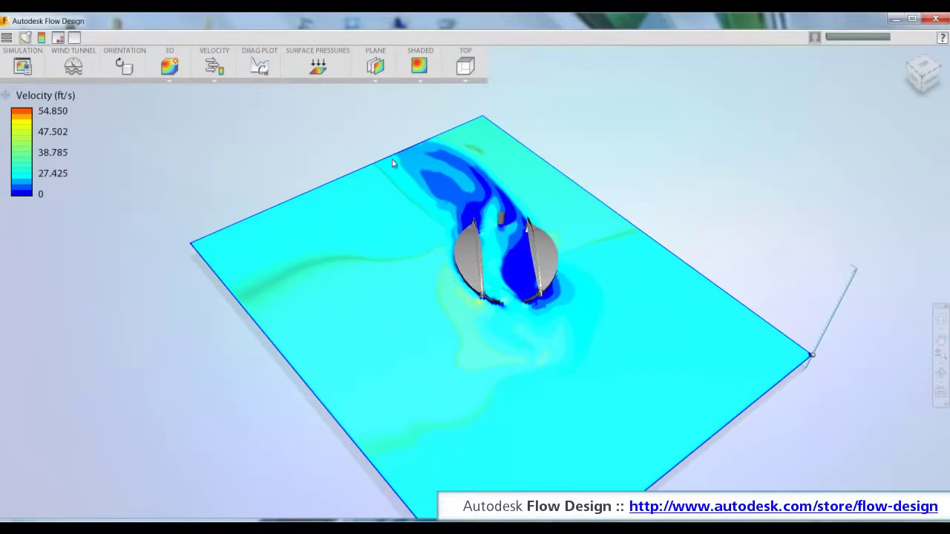
Switch the result back to flow lines and shrink the seed box around the bowl's end beside the flat building.
{"action": "left_click", "coordinate": [375, 106]}
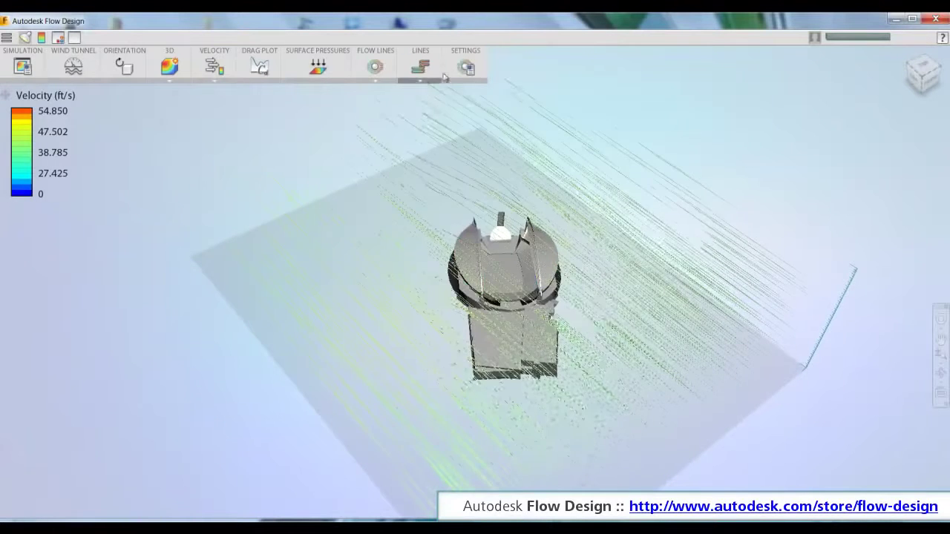
{"action": "left_click", "coordinate": [465, 67]}
{"action": "left_click_drag", "start_coordinate": [491, 204], "coordinate": [485, 297]}
{"action": "left_click_drag", "start_coordinate": [307, 407], "coordinate": [481, 317]}
{"action": "left_click_drag", "start_coordinate": [622, 224], "coordinate": [537, 276]}
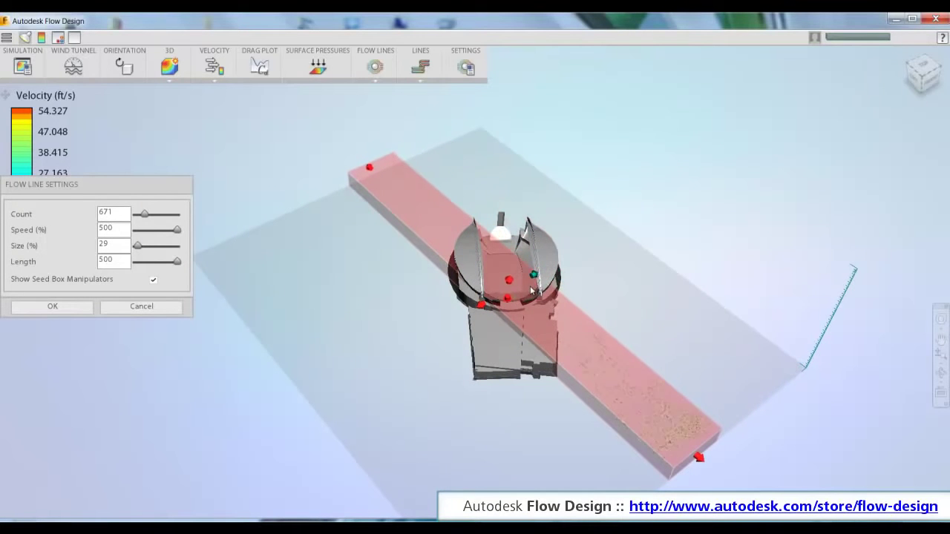
{"action": "left_click_drag", "start_coordinate": [373, 171], "coordinate": [479, 266]}
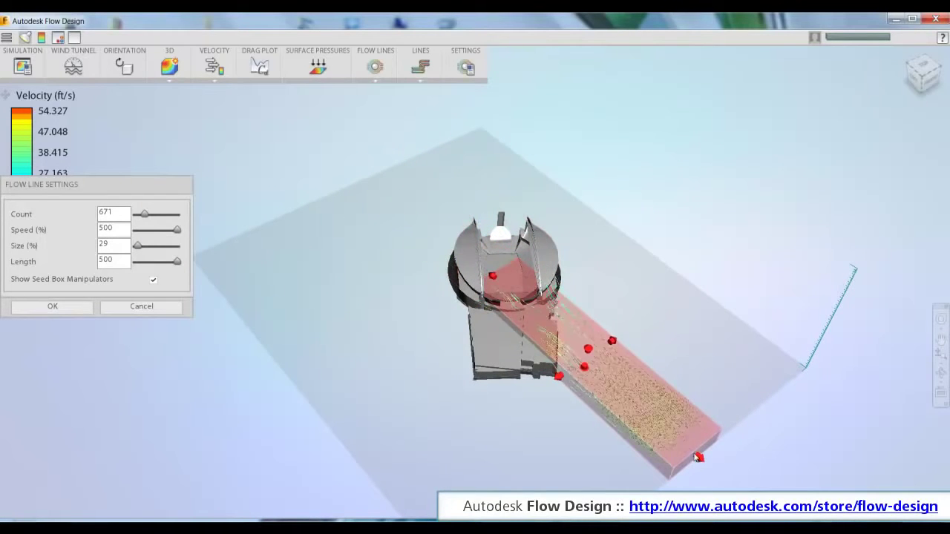
{"action": "left_click_drag", "start_coordinate": [698, 459], "coordinate": [555, 331]}
{"action": "scroll", "coordinate": [529, 288], "scroll_direction": "up", "scroll_amount": 6}
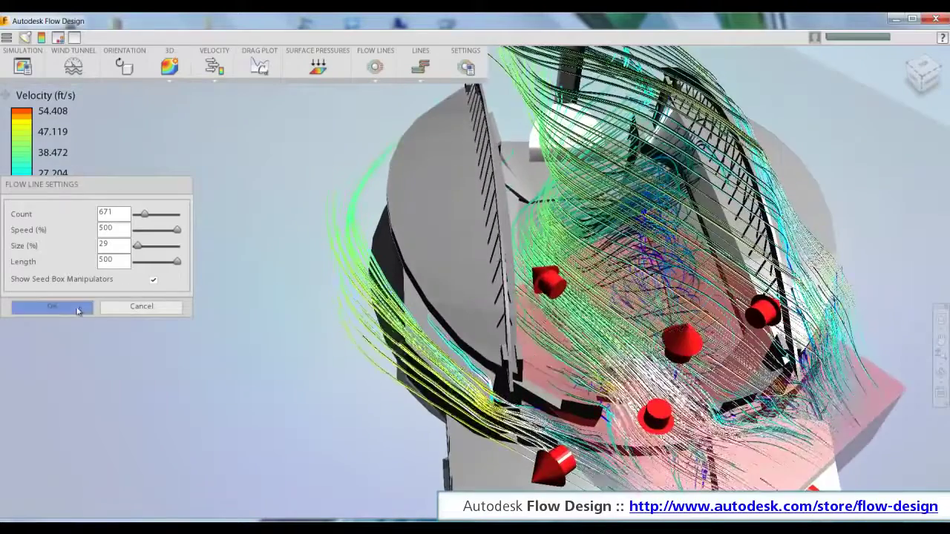
{"action": "left_click", "coordinate": [78, 311]}
Check the flow lines around the stadium and change their display style from lines to particles.
{"action": "middle_click_drag", "start_coordinate": [311, 356], "coordinate": [510, 277], "text": "shift"}
{"action": "scroll", "coordinate": [510, 280], "scroll_direction": "down", "scroll_amount": 3}
{"action": "middle_click_drag", "start_coordinate": [521, 144], "coordinate": [371, 326], "text": "shift"}
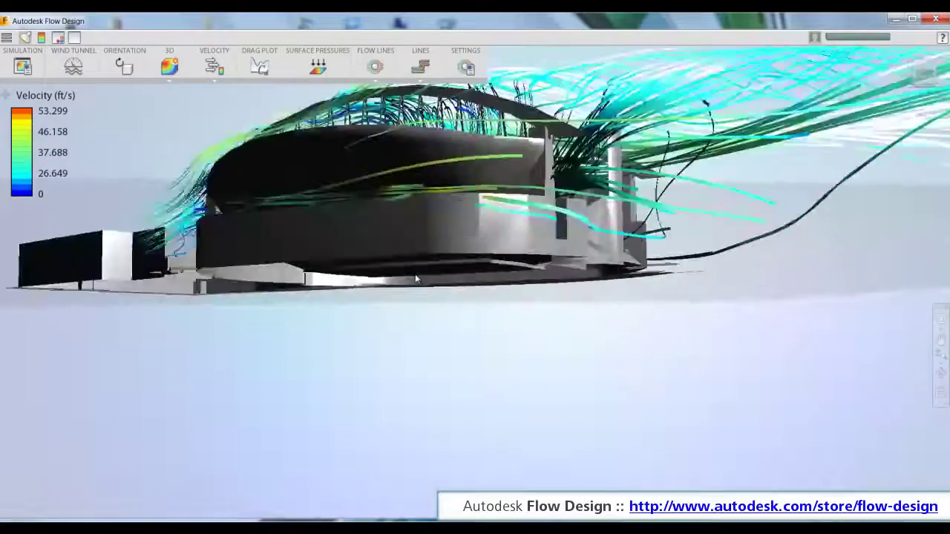
{"action": "middle_click_drag", "start_coordinate": [446, 297], "coordinate": [483, 334]}
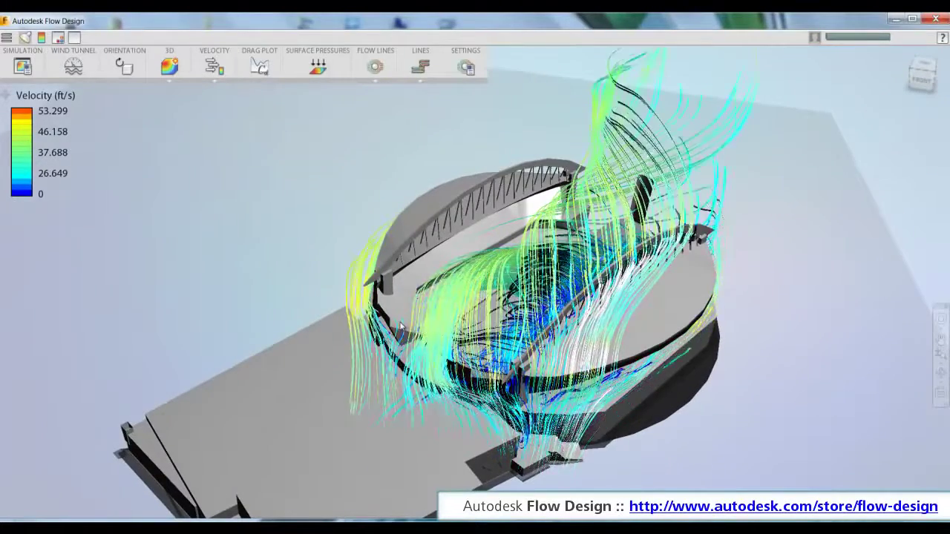
{"action": "left_click", "coordinate": [420, 78]}
{"action": "left_click", "coordinate": [420, 144]}
Accept the flow line settings unchanged from the top view and examine the particles moving through the stadium bowl.
{"action": "middle_click_drag", "start_coordinate": [530, 209], "coordinate": [856, 85]}
{"action": "left_click", "coordinate": [922, 70]}
{"action": "left_click", "coordinate": [475, 74]}
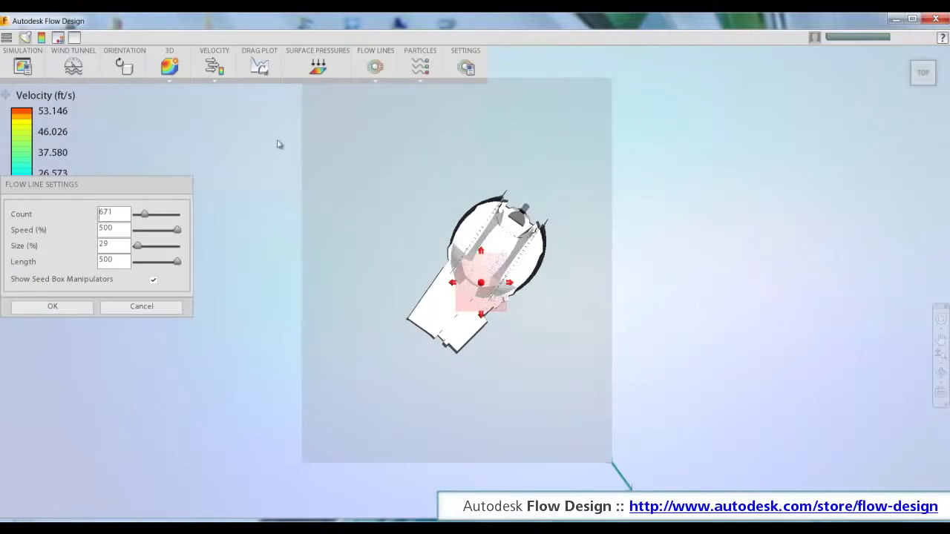
{"action": "left_click", "coordinate": [68, 306]}
{"action": "scroll", "coordinate": [486, 440], "scroll_direction": "up", "scroll_amount": 10}
{"action": "middle_click_drag", "start_coordinate": [510, 383], "coordinate": [375, 509]}
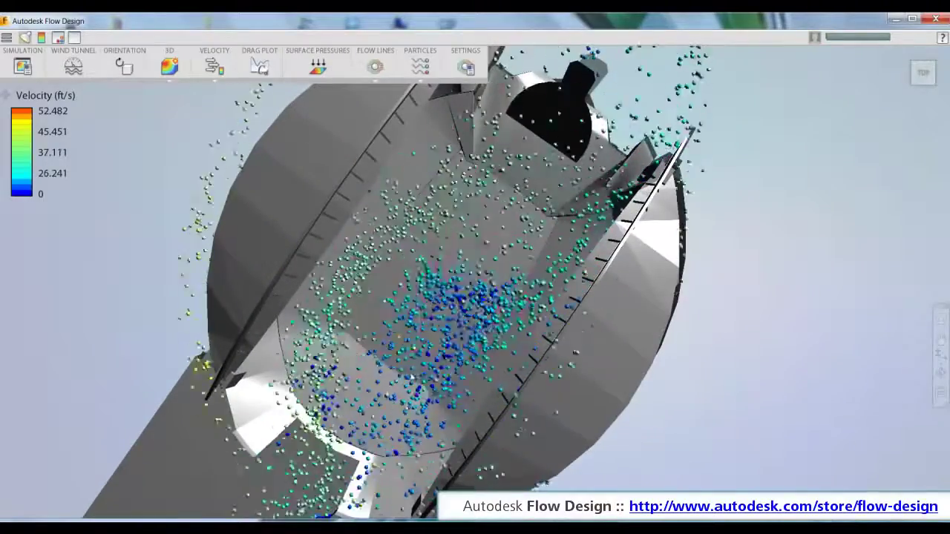
{"action": "middle_click_drag", "start_coordinate": [458, 312], "coordinate": [459, 292], "text": "shift"}
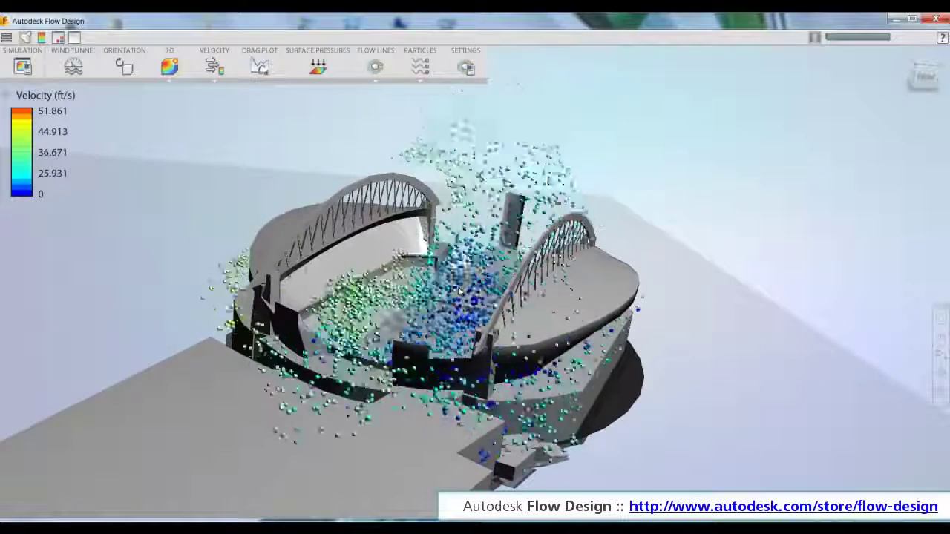